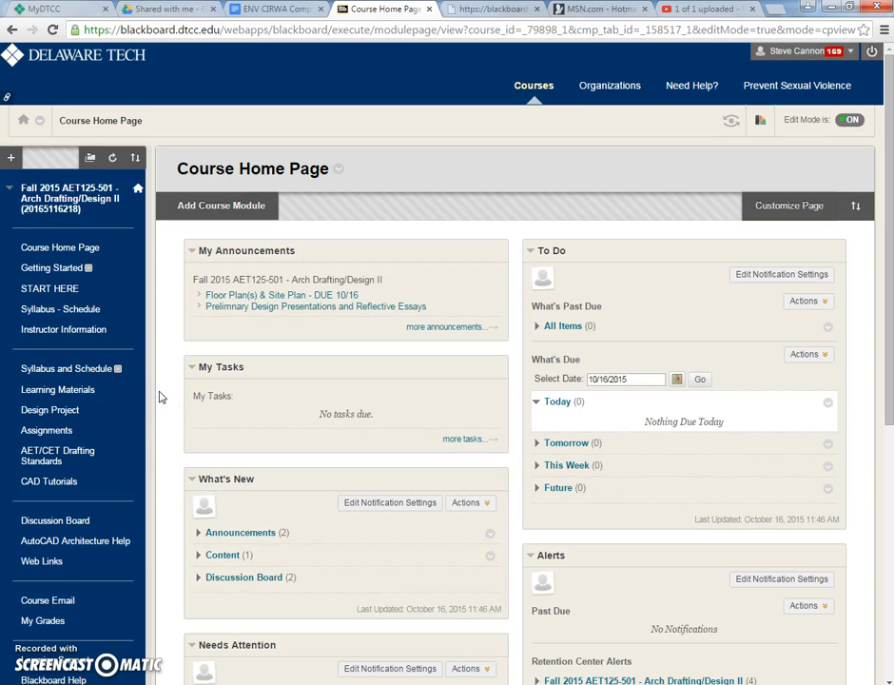
Open the course's AET/CET Drafting Standards page and switch to AutoCAD with the 201252 - 24x36titleblock drawing active.
{"action": "left_click", "coordinate": [23, 456]}
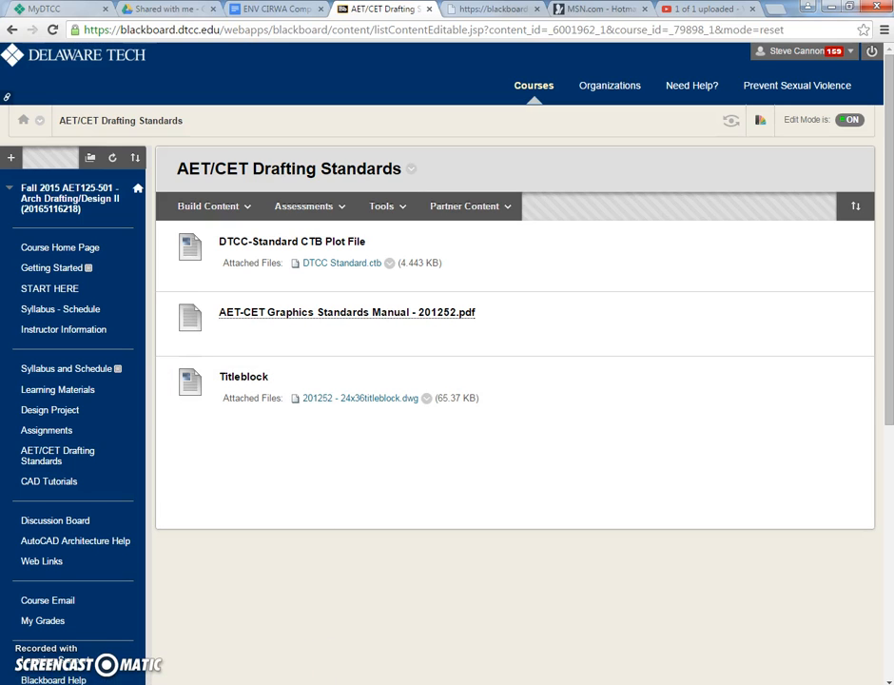
{"action": "mouse_move", "coordinate": [366, 683]}
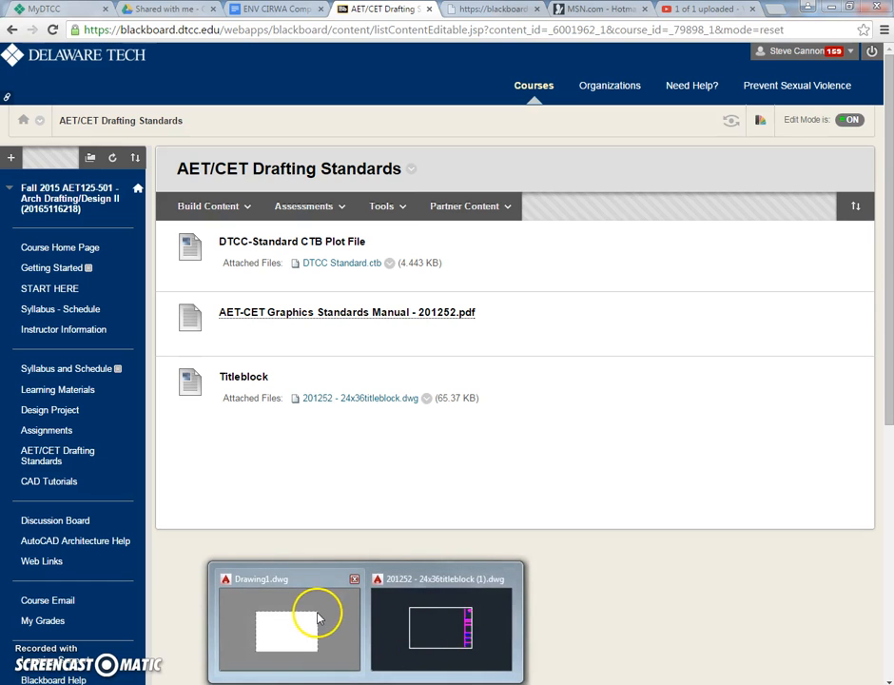
{"action": "left_click", "coordinate": [406, 620]}
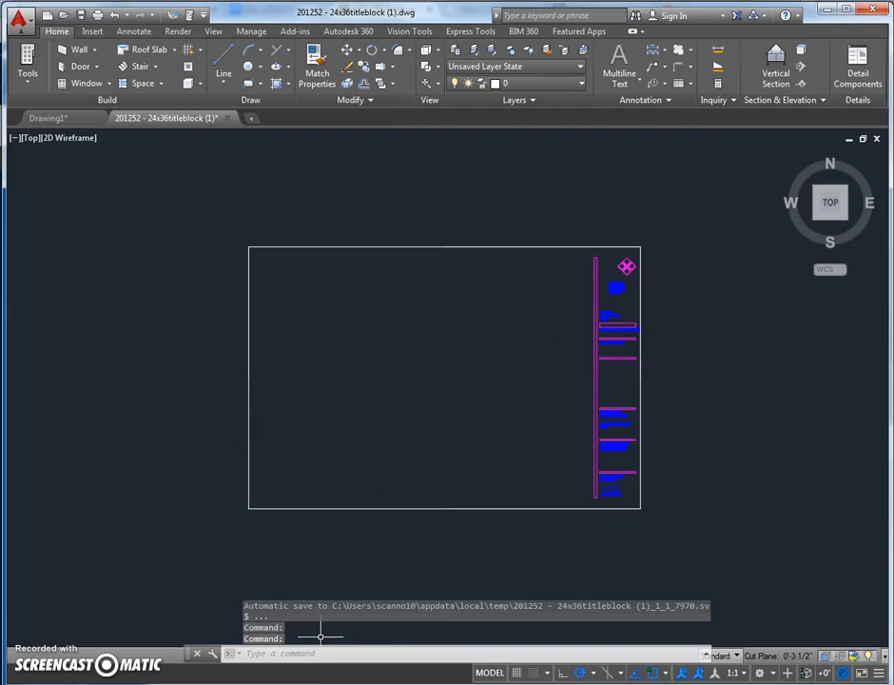
{"action": "left_click", "coordinate": [63, 119]}
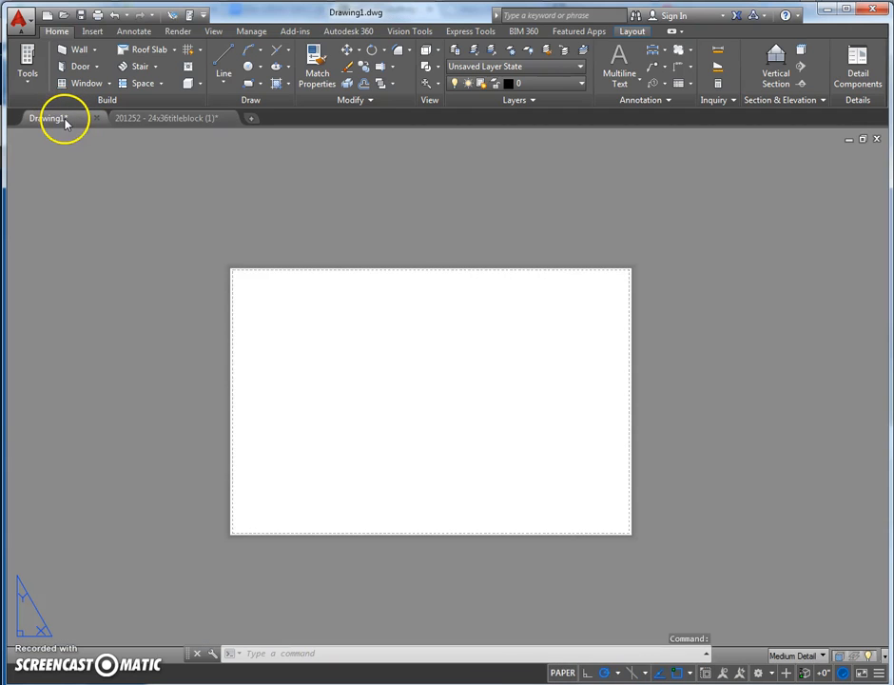
{"action": "left_click", "coordinate": [169, 119]}
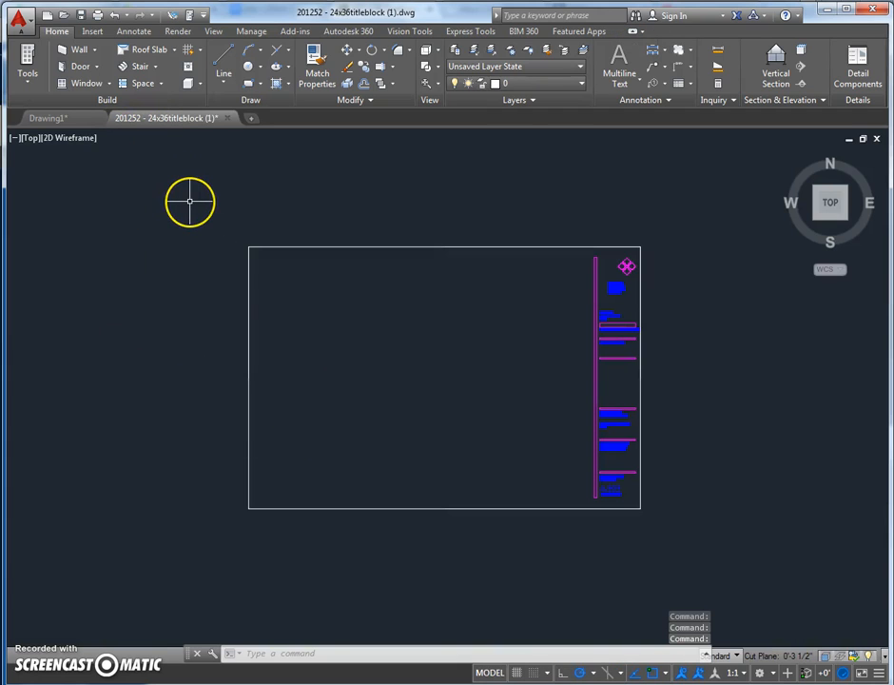
Copy the entire title block to the clipboard, using the lower-left corner of its border as the base point.
{"action": "mouse_move", "coordinate": [204, 195]}
{"action": "left_mouse_down"}
{"action": "mouse_move", "coordinate": [443, 444]}
{"action": "mouse_move", "coordinate": [694, 550]}
{"action": "mouse_move", "coordinate": [95, 553]}
{"action": "mouse_move", "coordinate": [103, 544]}
{"action": "left_mouse_up"}
{"action": "mouse_move", "coordinate": [650, 169]}
{"action": "left_mouse_down"}
{"action": "mouse_move", "coordinate": [176, 229]}
{"action": "mouse_move", "coordinate": [233, 526]}
{"action": "mouse_move", "coordinate": [704, 597]}
{"action": "mouse_move", "coordinate": [685, 261]}
{"action": "mouse_move", "coordinate": [653, 333]}
{"action": "left_mouse_up"}
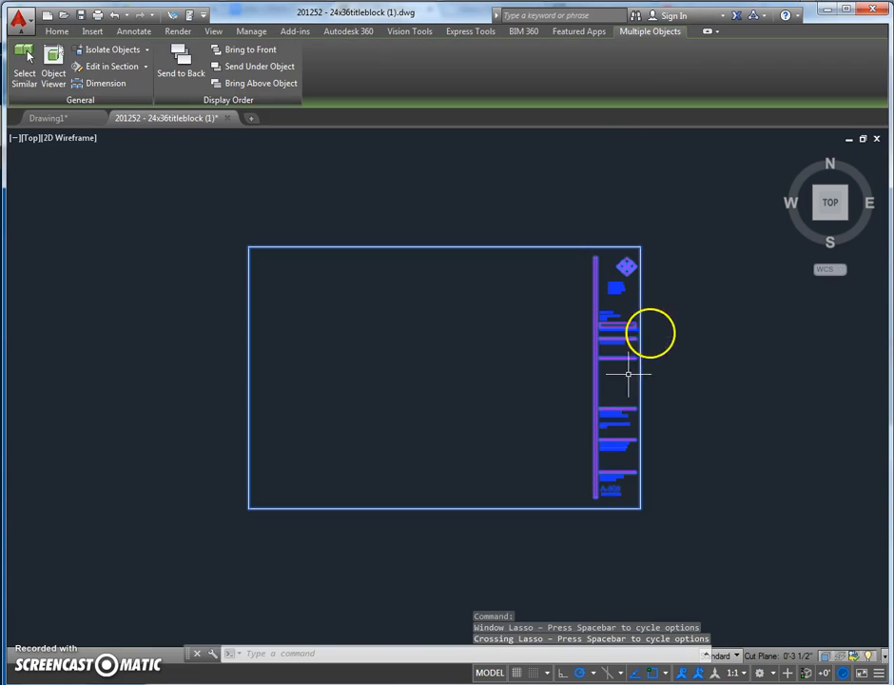
{"action": "right_click", "coordinate": [348, 404]}
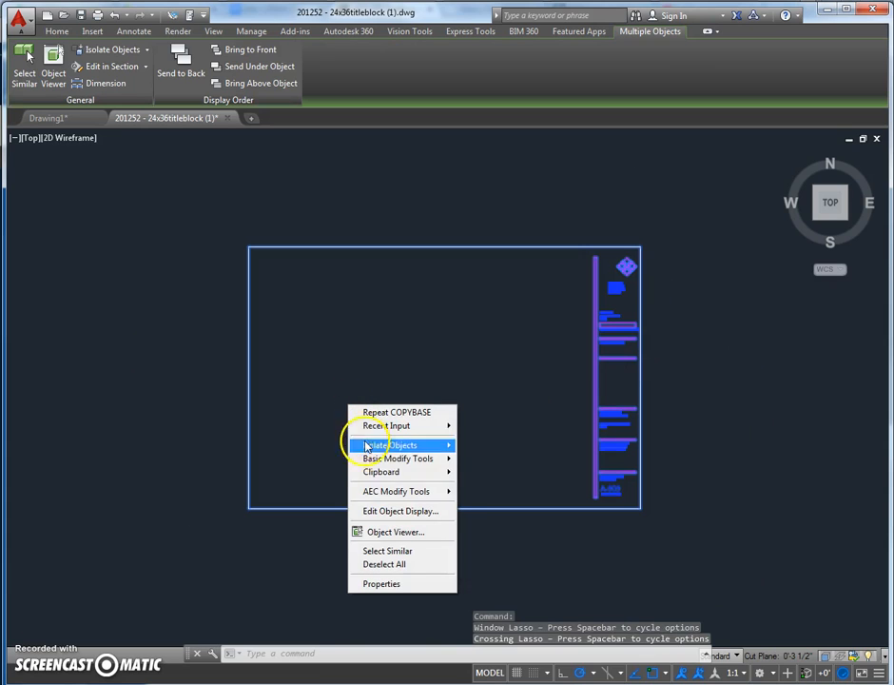
{"action": "mouse_move", "coordinate": [379, 475]}
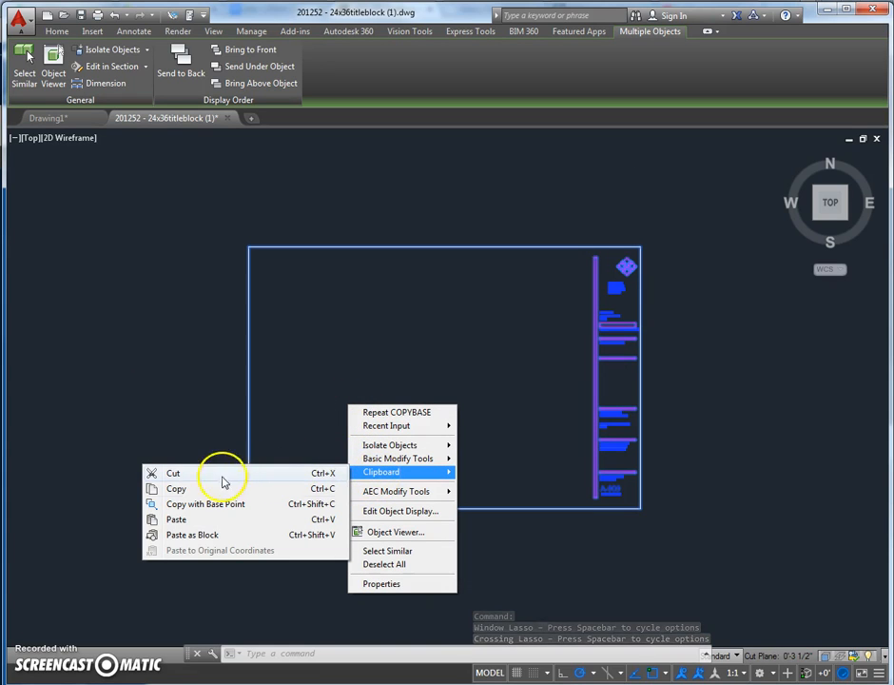
{"action": "left_click", "coordinate": [211, 504]}
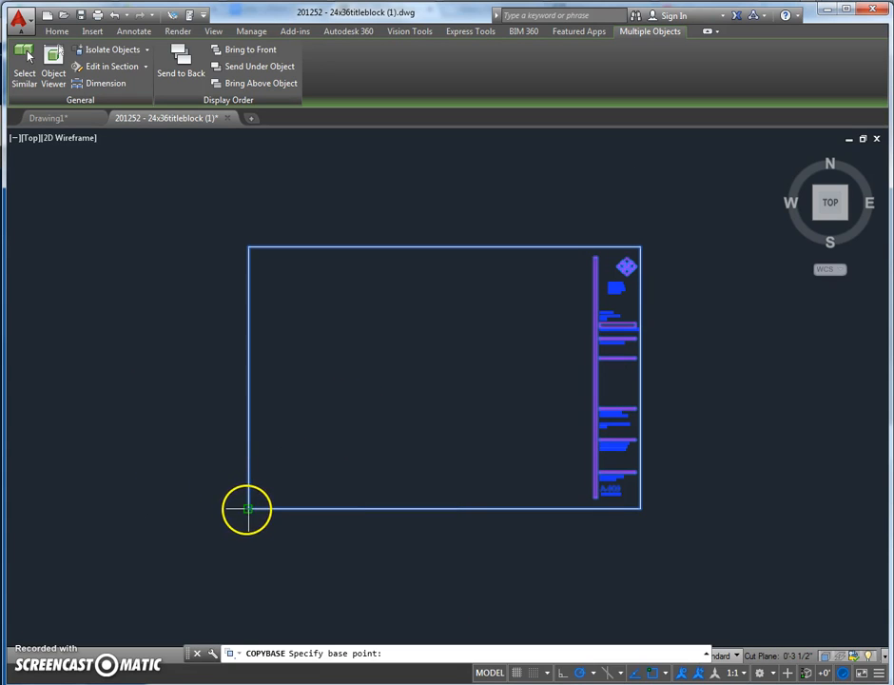
{"action": "left_click", "coordinate": [248, 507]}
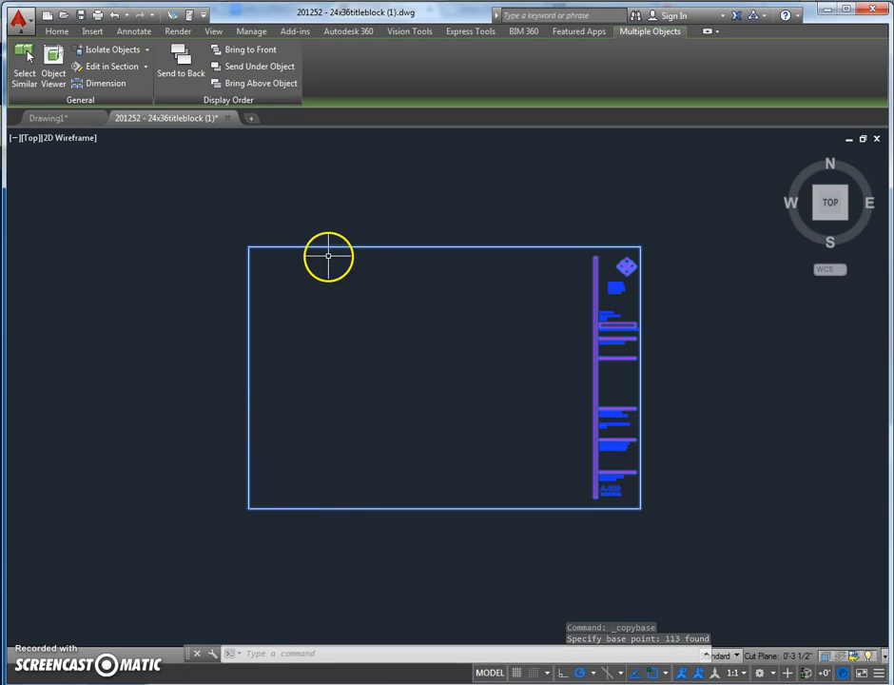
In Drawing1, turn on the display of Layout and Model tabs in the program options.
{"action": "left_click", "coordinate": [66, 119]}
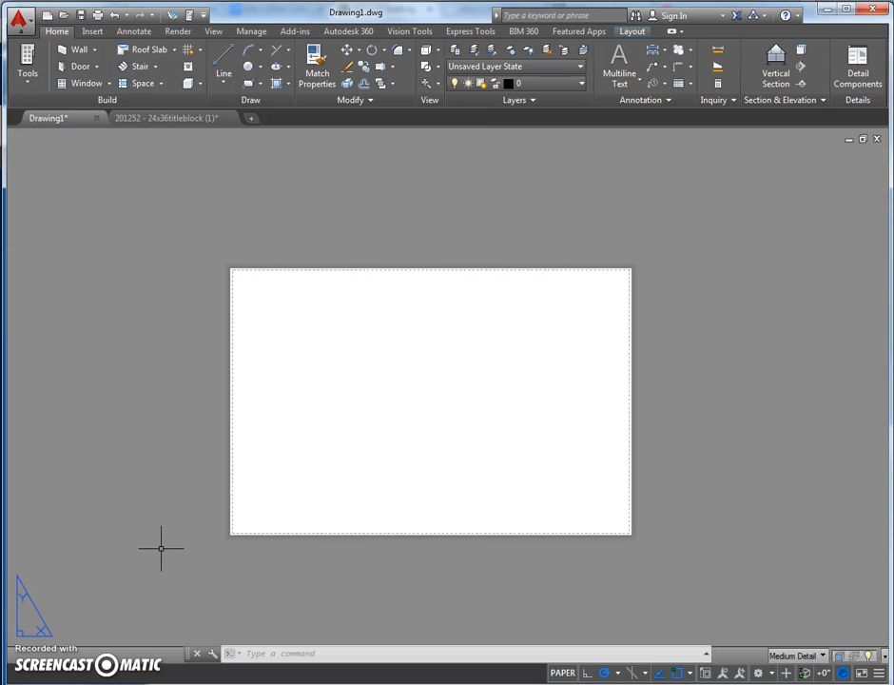
{"action": "type", "text": "option"}
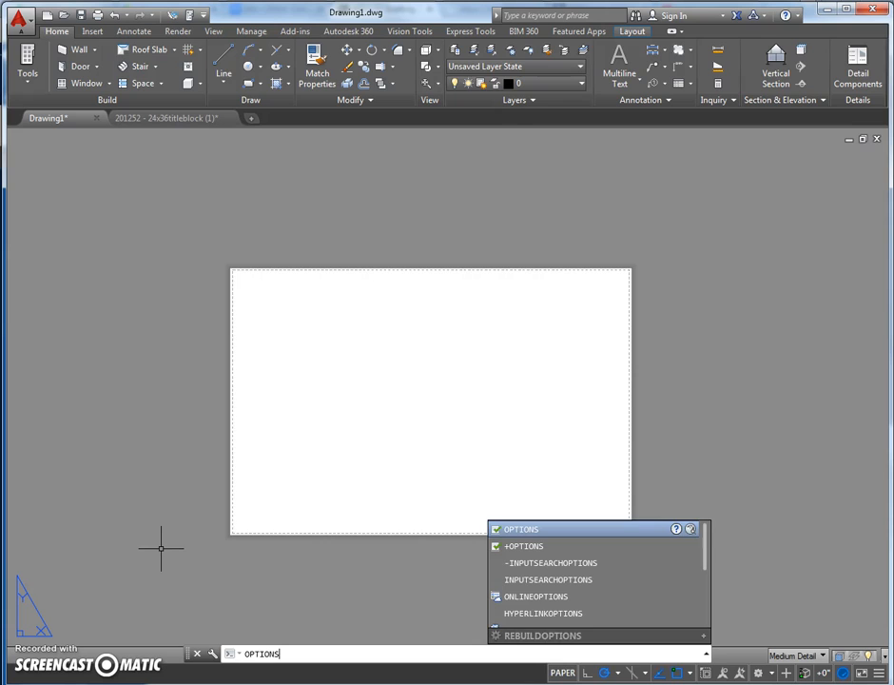
{"action": "key", "text": "Return"}
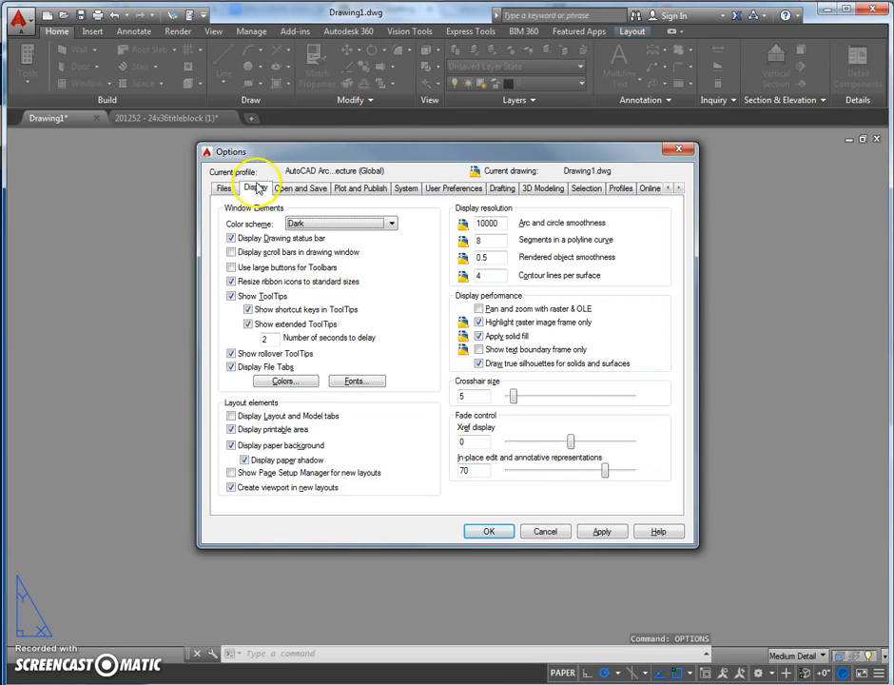
{"action": "left_click", "coordinate": [230, 417]}
{"action": "left_click", "coordinate": [231, 418]}
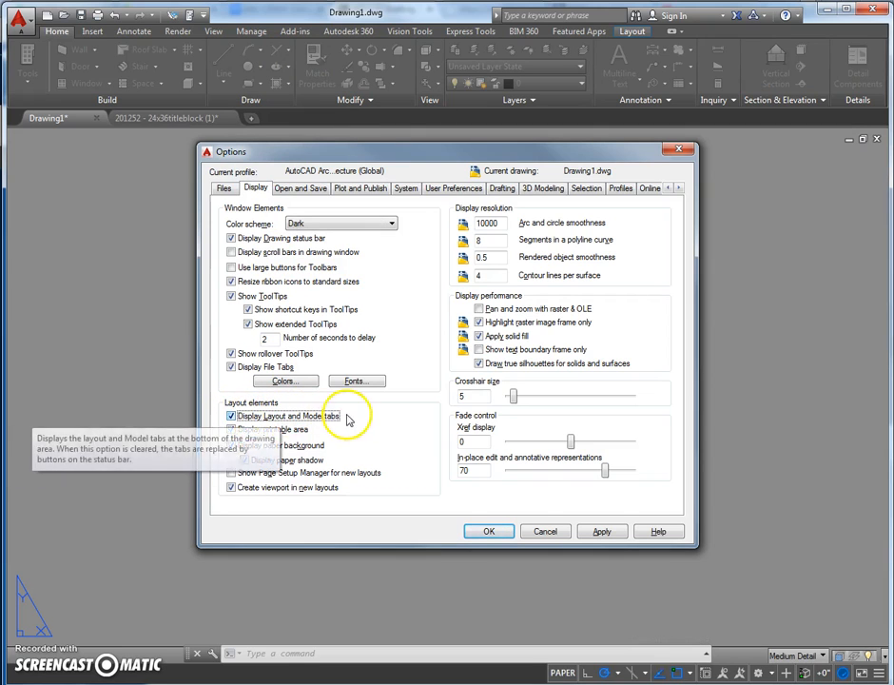
{"action": "left_click", "coordinate": [603, 532]}
{"action": "left_click", "coordinate": [489, 531]}
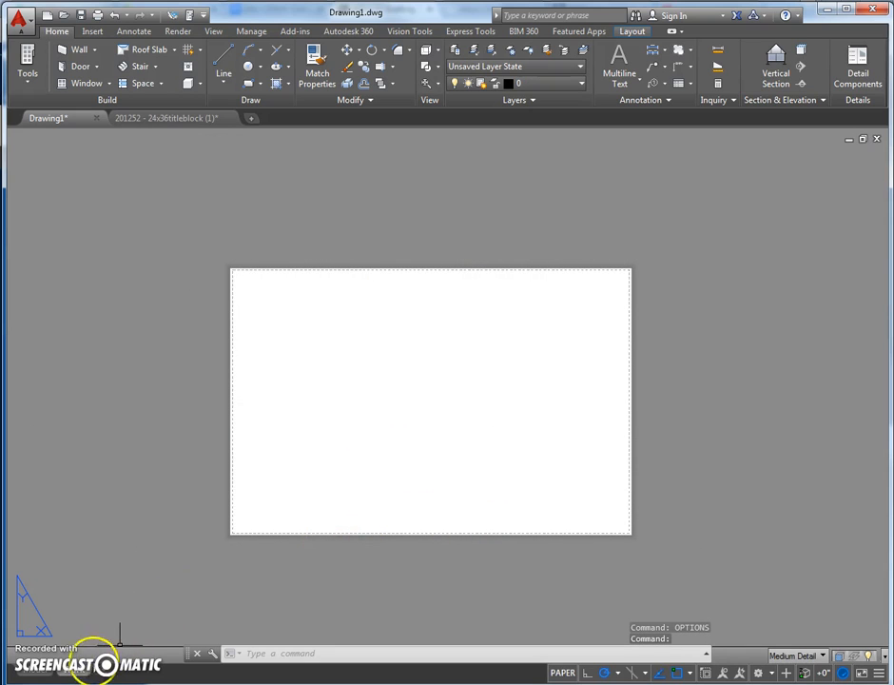
Review the Work layout's page setup, checking its plotter, paper size, plot area, scale, plot style table and orientation.
{"action": "left_click", "coordinate": [38, 677]}
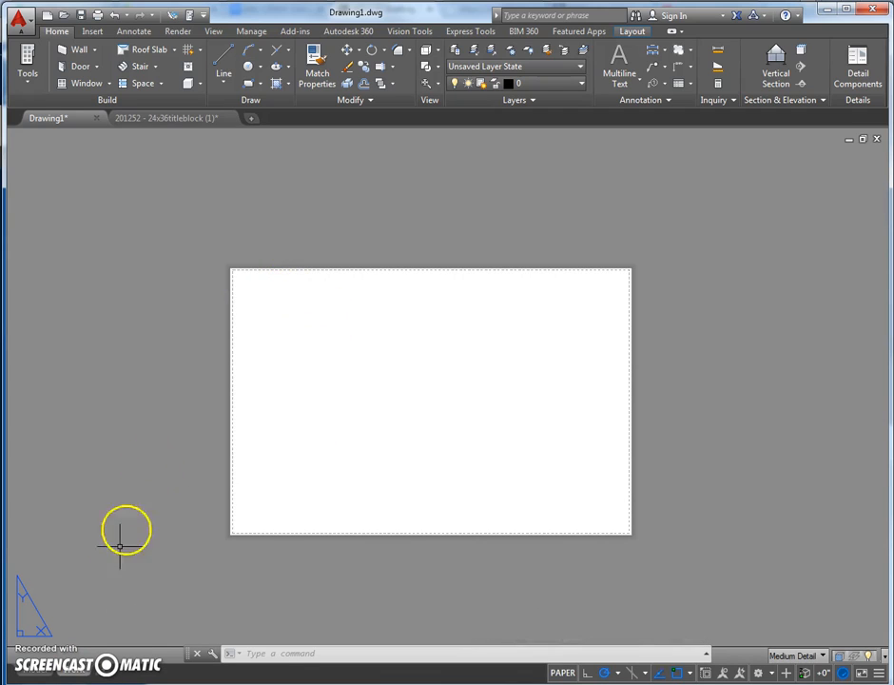
{"action": "right_click", "coordinate": [80, 671]}
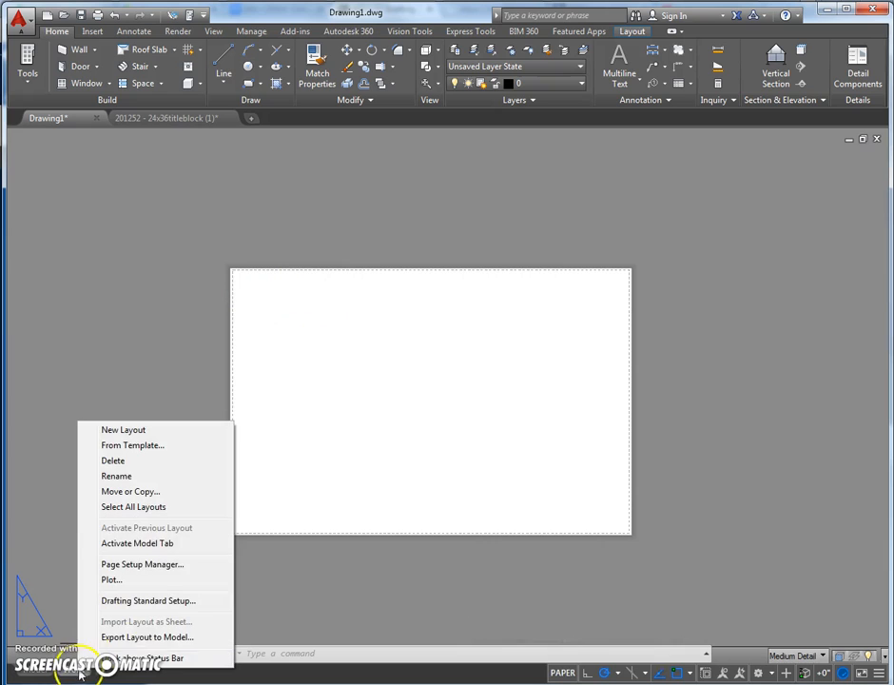
{"action": "left_click", "coordinate": [143, 566]}
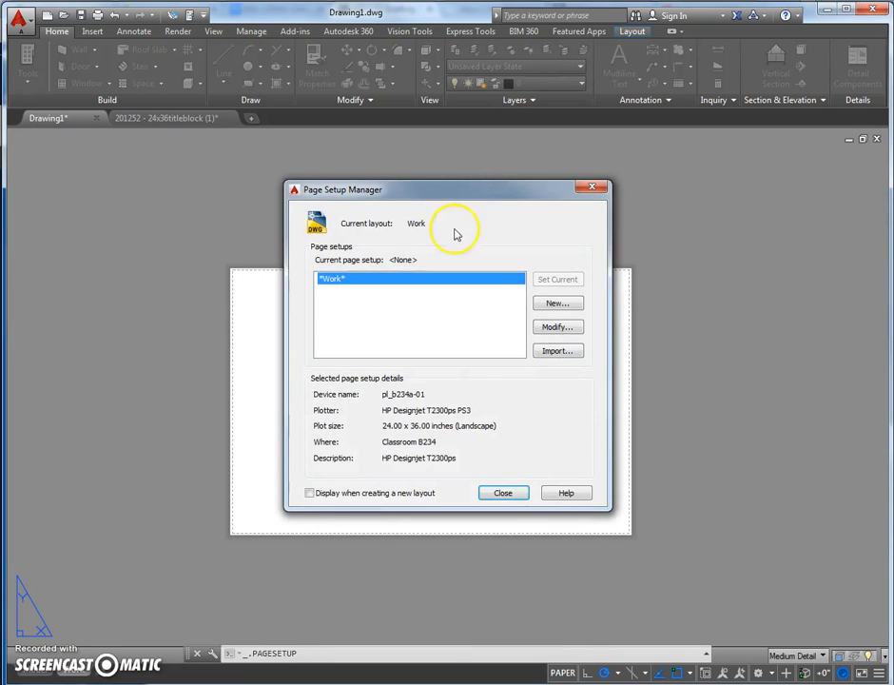
{"action": "left_click", "coordinate": [557, 328]}
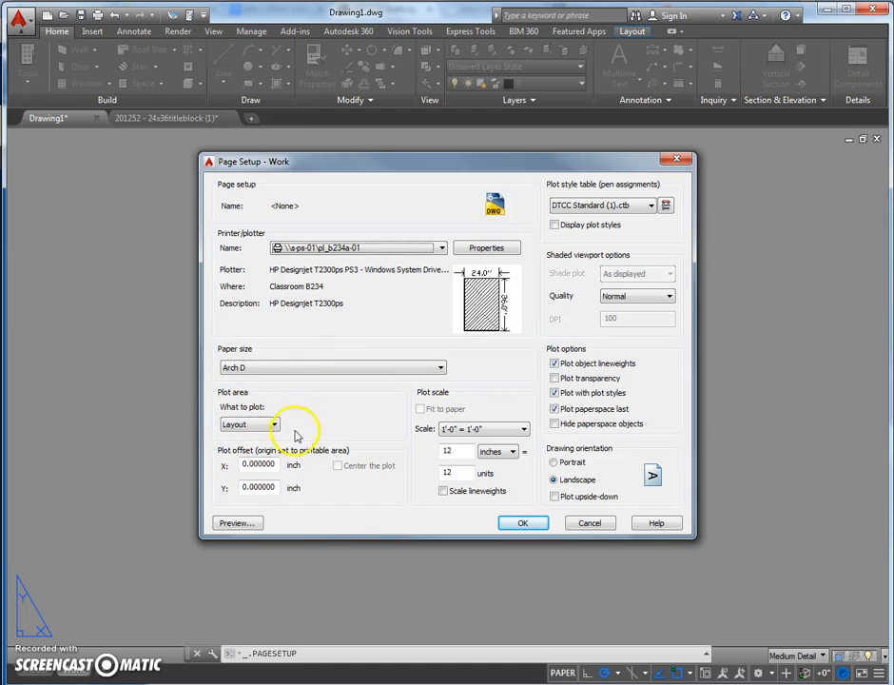
{"action": "left_click", "coordinate": [349, 427]}
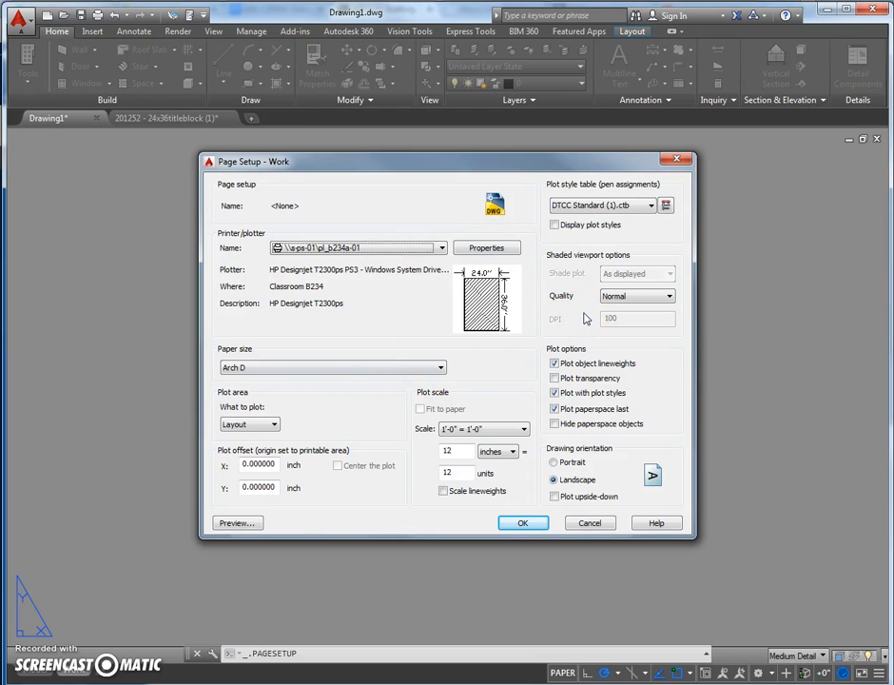
{"action": "left_click", "coordinate": [504, 429]}
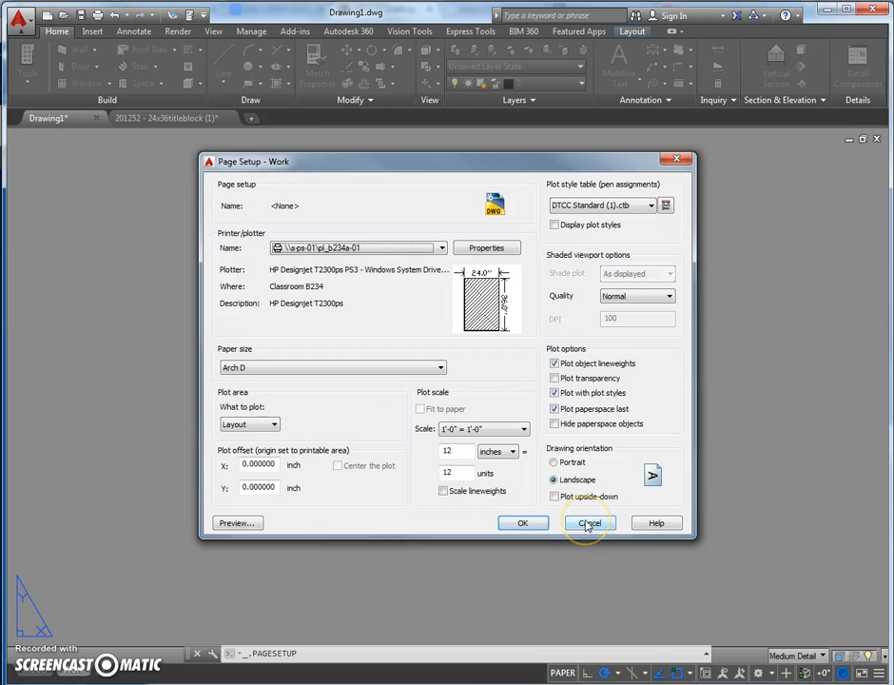
{"action": "left_click", "coordinate": [522, 523]}
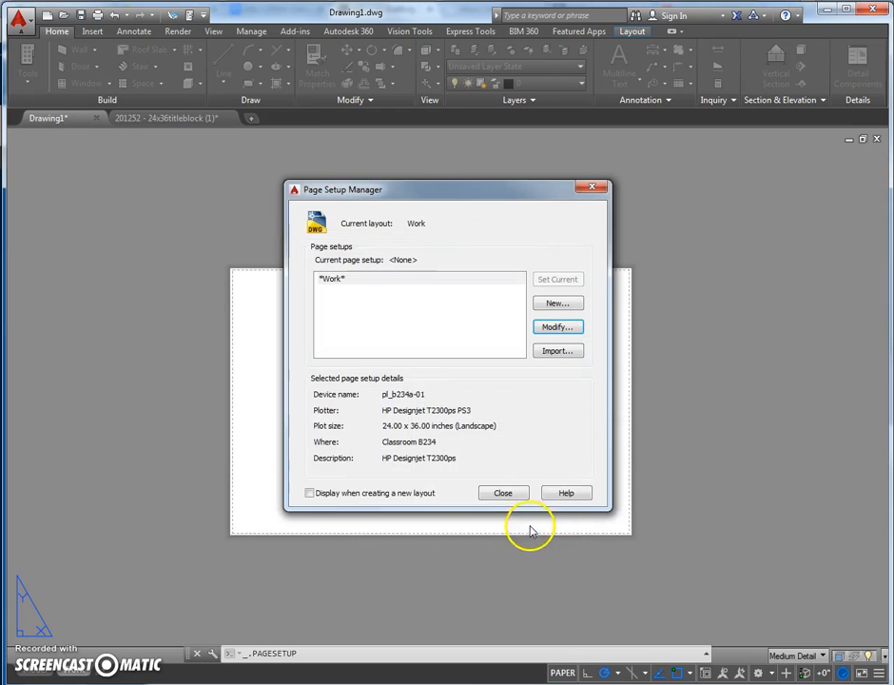
{"action": "left_click", "coordinate": [505, 494]}
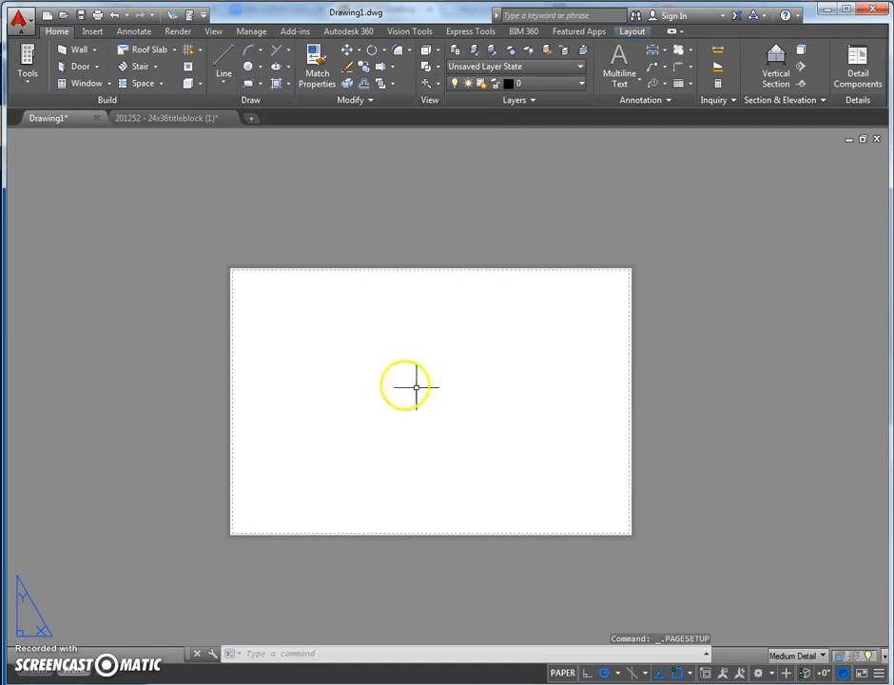
Paste the copied title block into the Work layout at insertion point 0,3/16.
{"action": "right_click", "coordinate": [484, 367]}
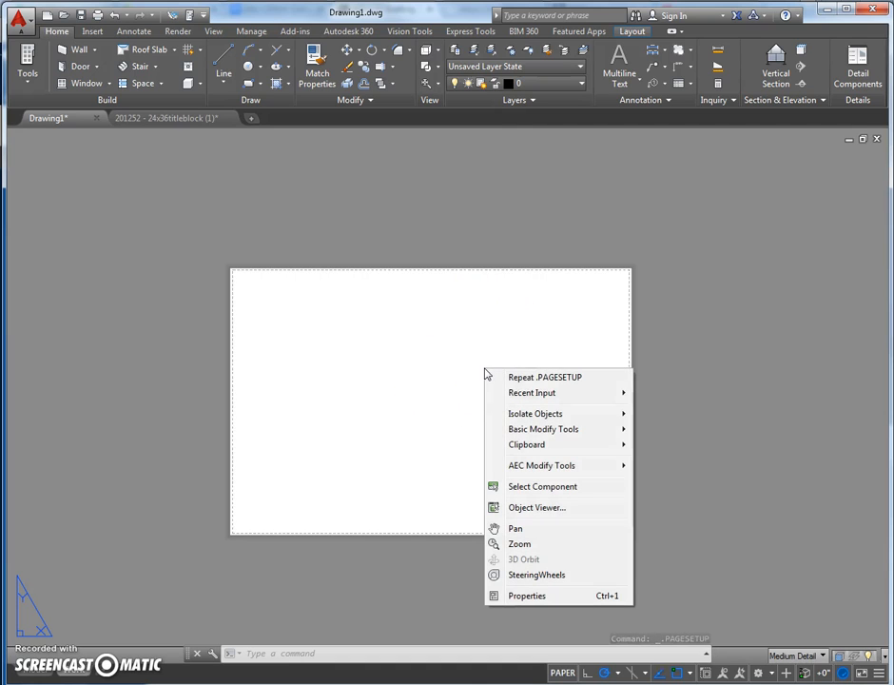
{"action": "mouse_move", "coordinate": [538, 449]}
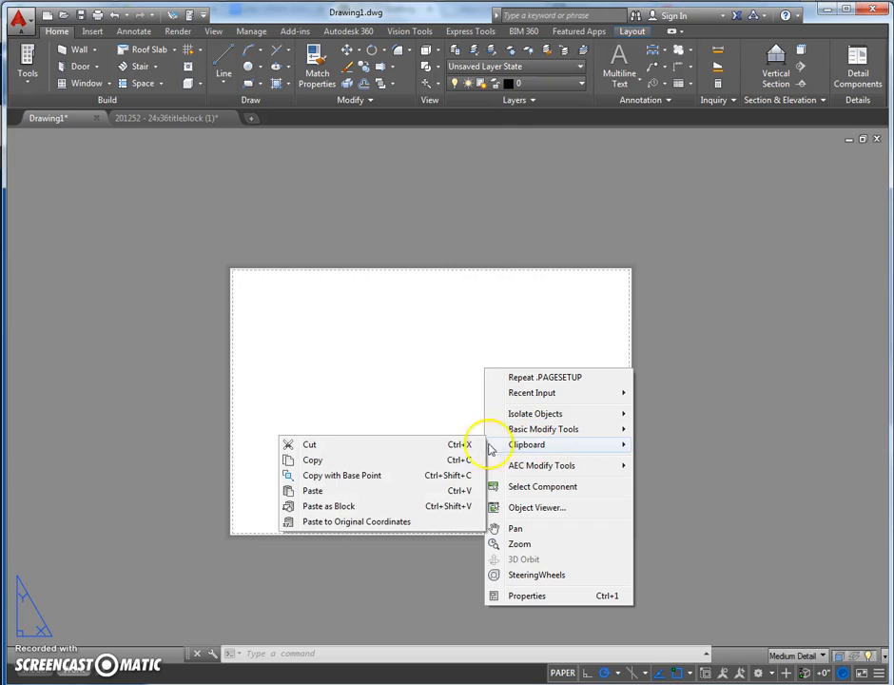
{"action": "left_click", "coordinate": [314, 491]}
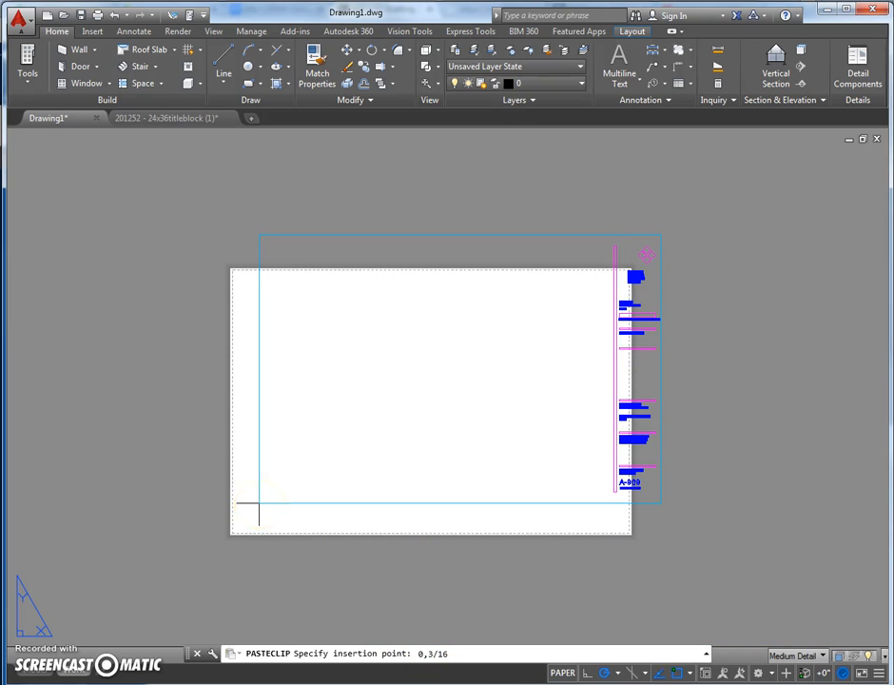
{"action": "key", "text": "Return"}
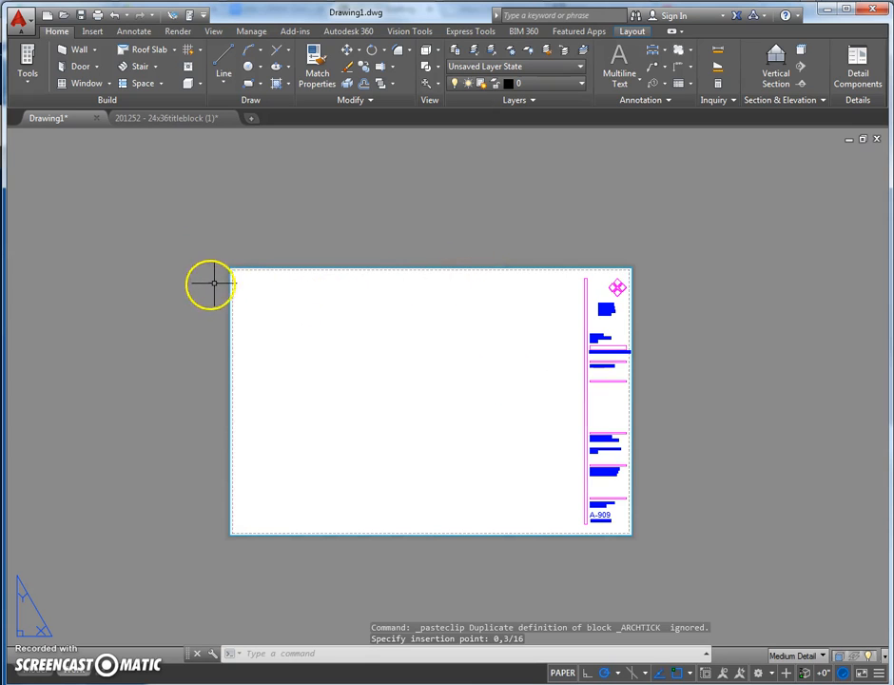
Inspect how the pasted title block's border lines up with the paper edges and the printable area.
{"action": "scroll", "coordinate": [229, 262], "scroll_direction": "up", "scroll_amount": 3}
{"action": "scroll", "coordinate": [255, 305], "scroll_direction": "down", "scroll_amount": 4}
{"action": "middle_click_drag", "start_coordinate": [304, 461], "coordinate": [252, 207]}
{"action": "scroll", "coordinate": [180, 459], "scroll_direction": "up", "scroll_amount": 2}
{"action": "scroll", "coordinate": [180, 458], "scroll_direction": "up", "scroll_amount": 2}
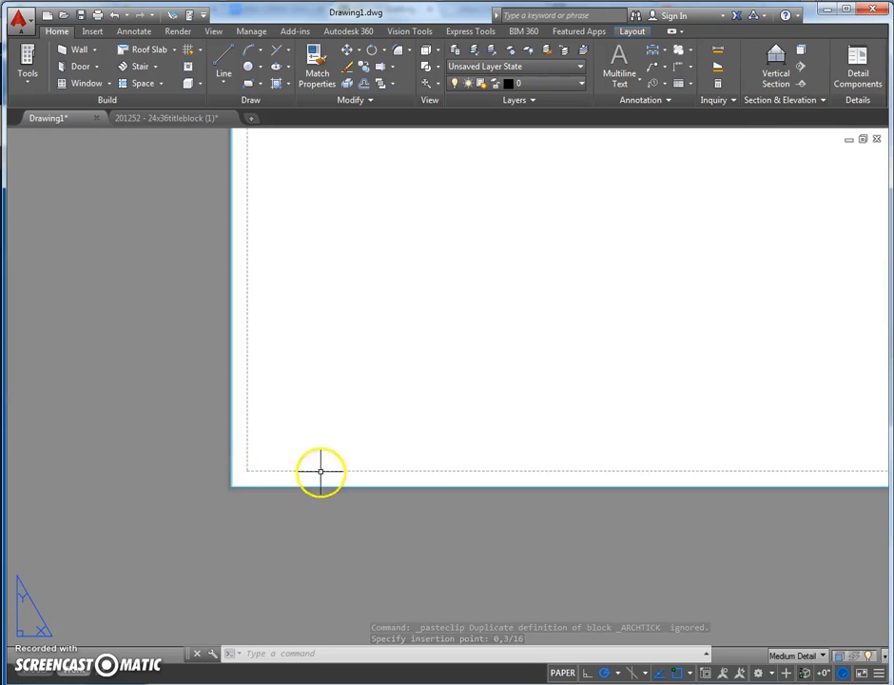
{"action": "scroll", "coordinate": [362, 455], "scroll_direction": "down", "scroll_amount": 2}
{"action": "middle_click_drag", "start_coordinate": [580, 411], "coordinate": [330, 503]}
{"action": "scroll", "coordinate": [389, 464], "scroll_direction": "down", "scroll_amount": 5}
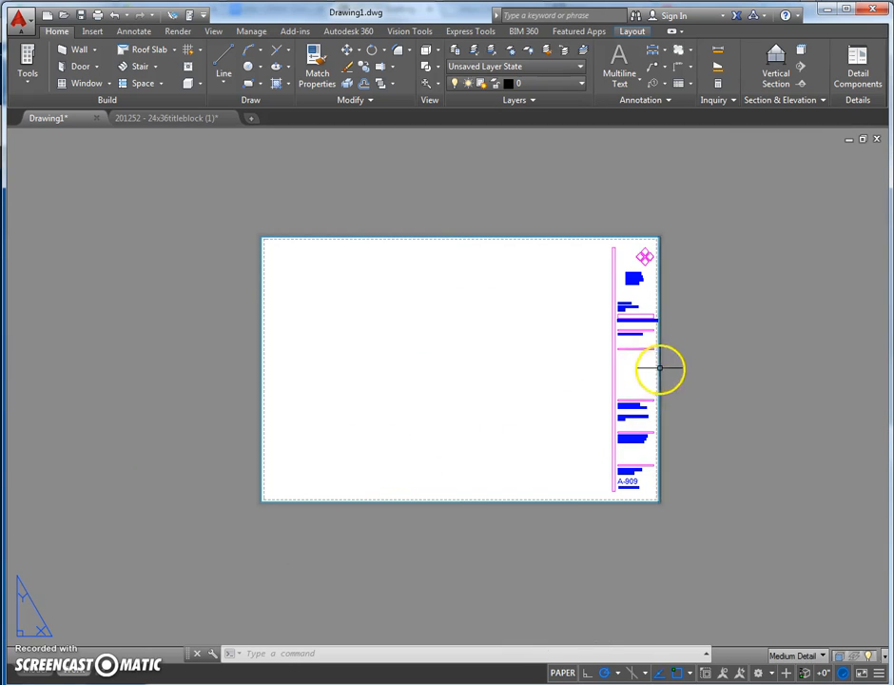
Open the title block's A-909 sheet number text for editing and leave the text editor.
{"action": "scroll", "coordinate": [647, 468], "scroll_direction": "up", "scroll_amount": 4}
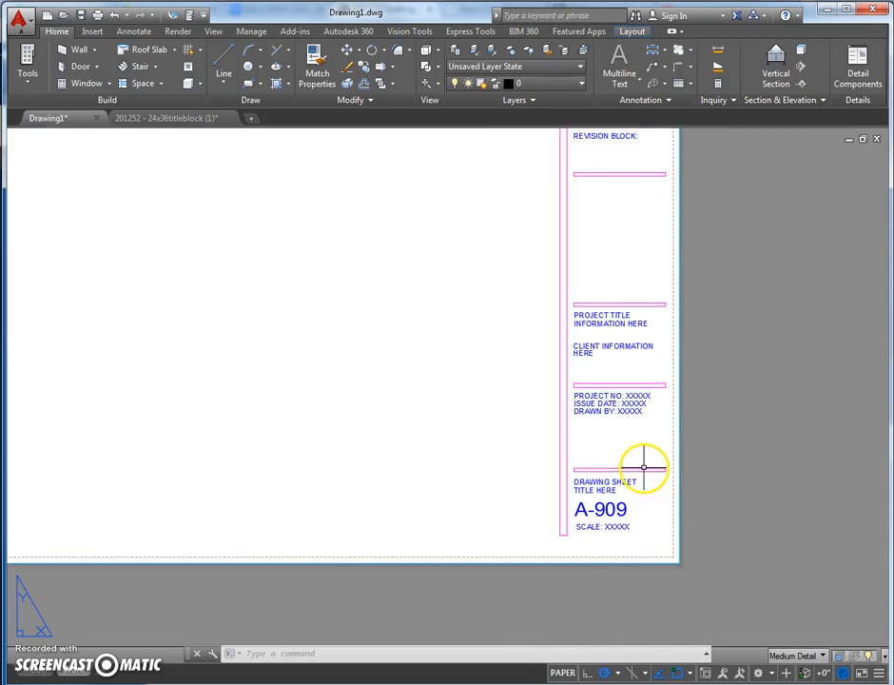
{"action": "double_click", "coordinate": [603, 510]}
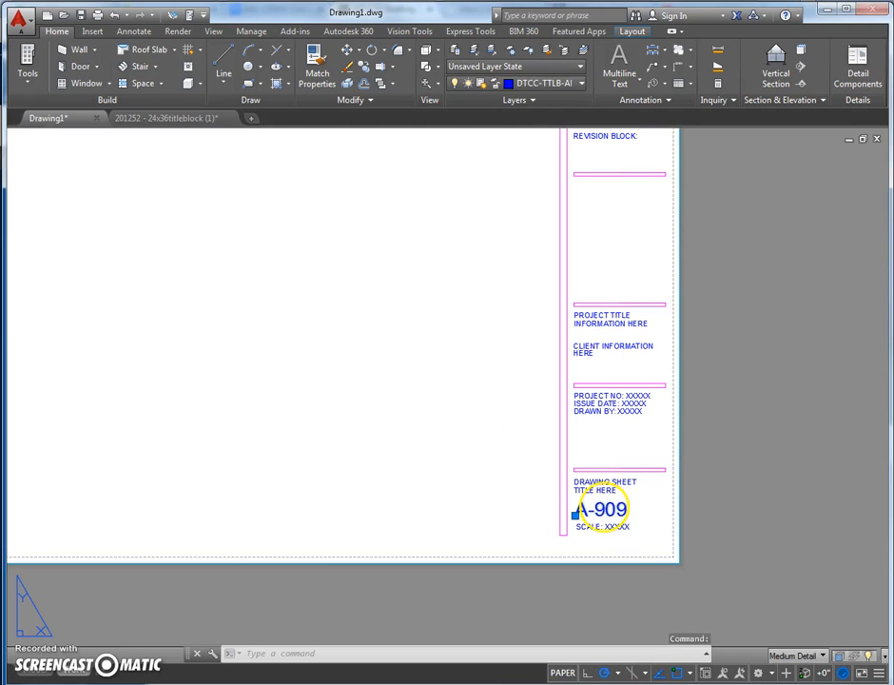
{"action": "left_click", "coordinate": [654, 508]}
{"action": "scroll", "coordinate": [435, 403], "scroll_direction": "down", "scroll_amount": 4}
{"action": "middle_click_drag", "start_coordinate": [387, 380], "coordinate": [499, 447]}
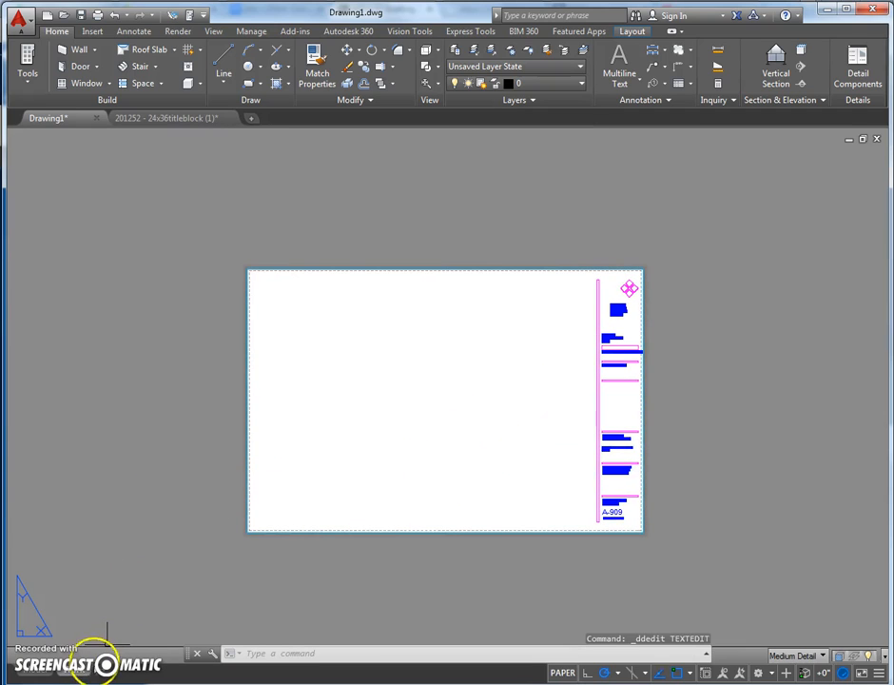
Create a copy of the Work layout placed at the end of the layouts and open the copy.
{"action": "right_click", "coordinate": [79, 673]}
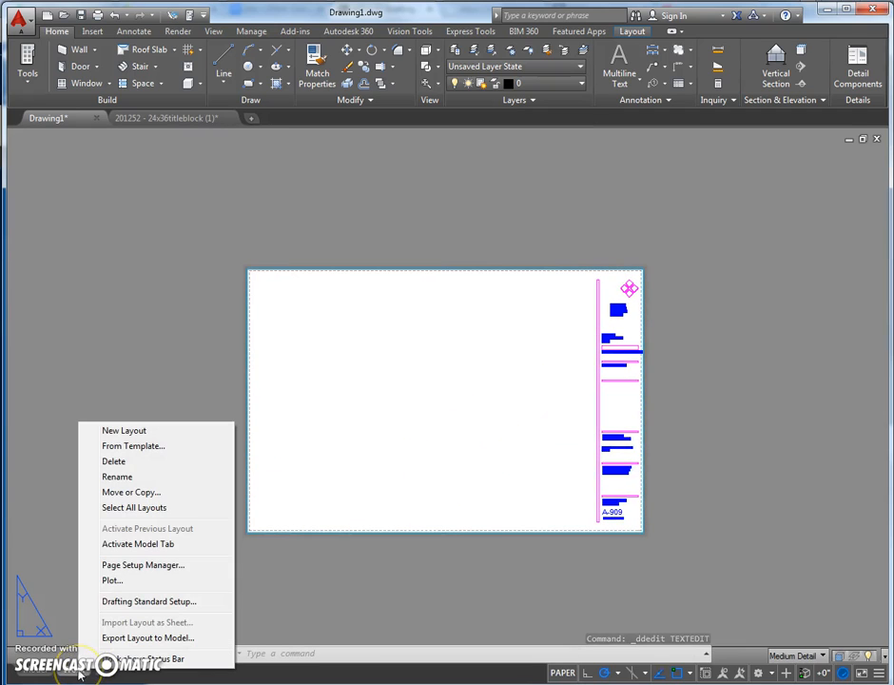
{"action": "left_click", "coordinate": [141, 494]}
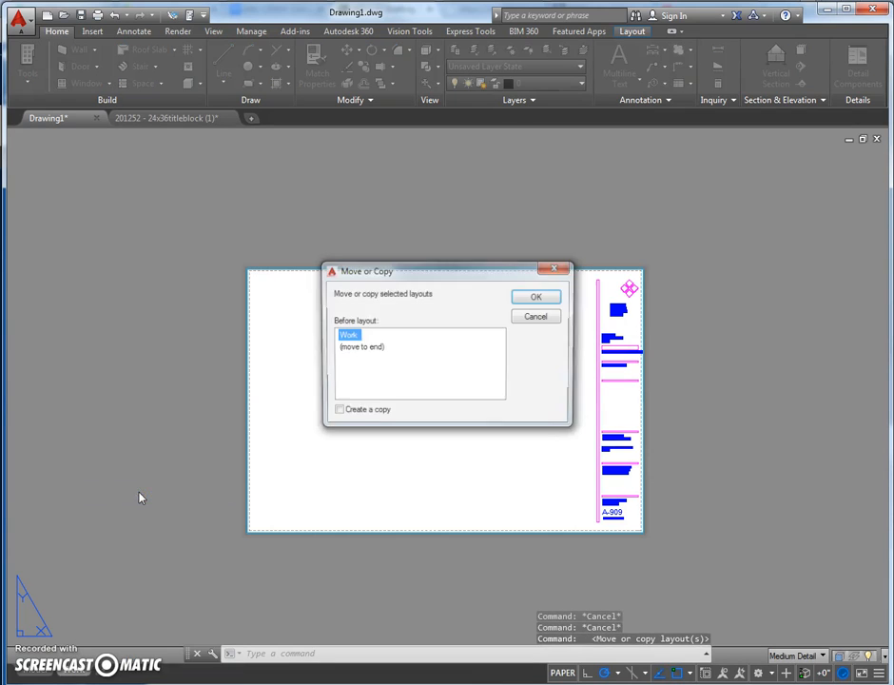
{"action": "left_click", "coordinate": [352, 349]}
{"action": "left_click", "coordinate": [336, 413]}
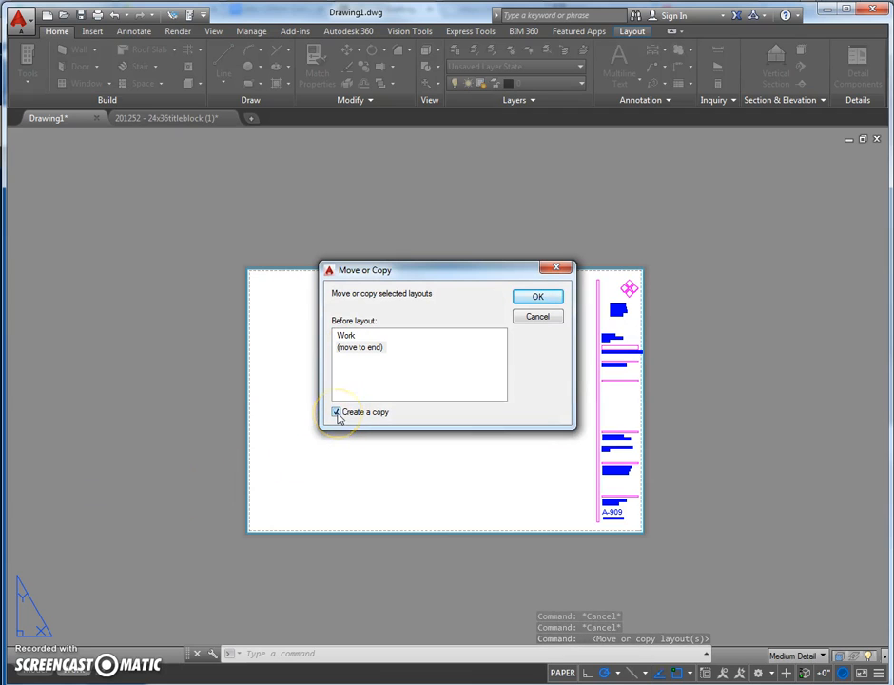
{"action": "left_click", "coordinate": [548, 301]}
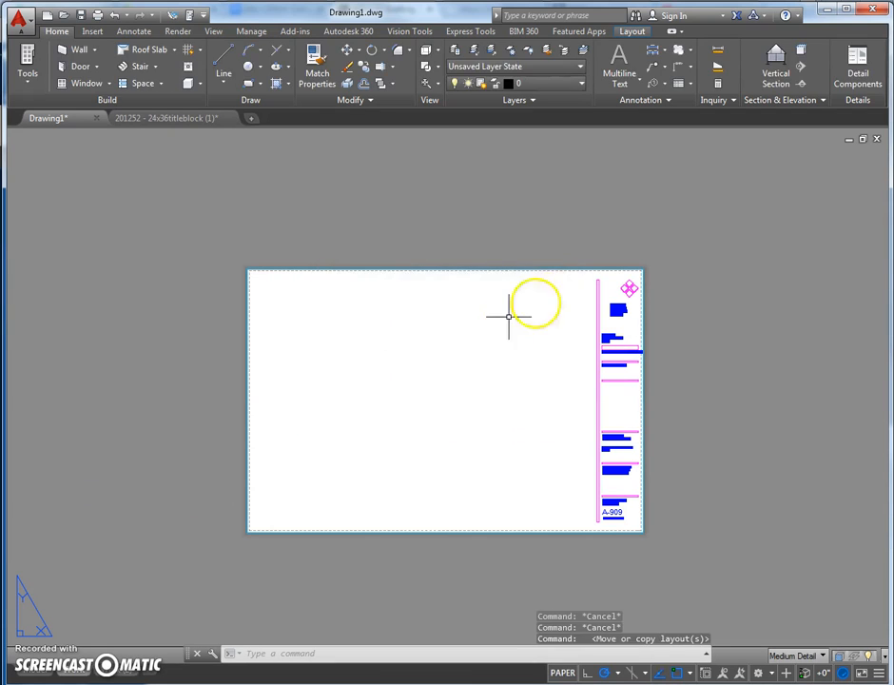
{"action": "mouse_move", "coordinate": [124, 673]}
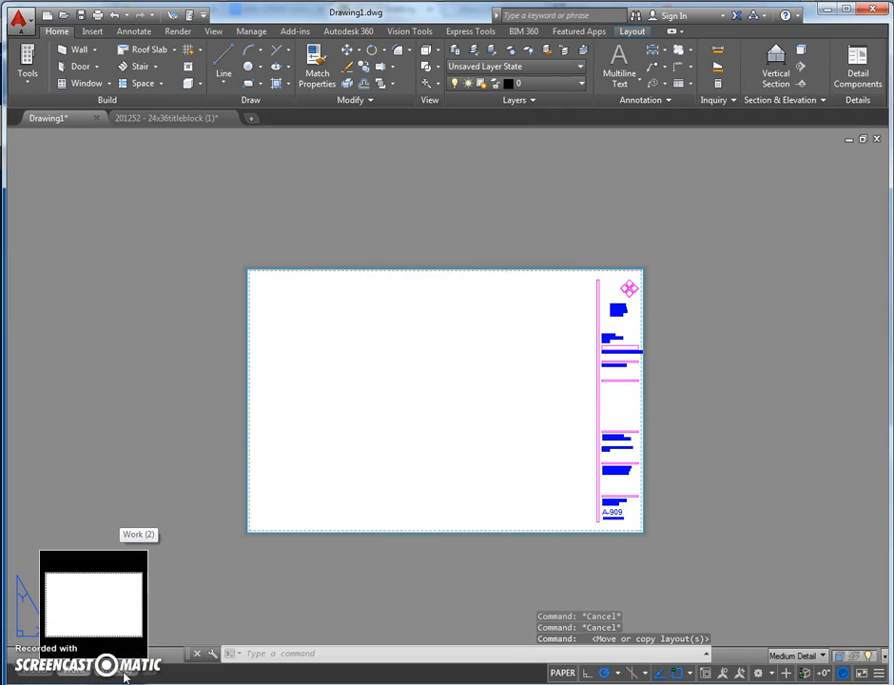
{"action": "left_click", "coordinate": [123, 673]}
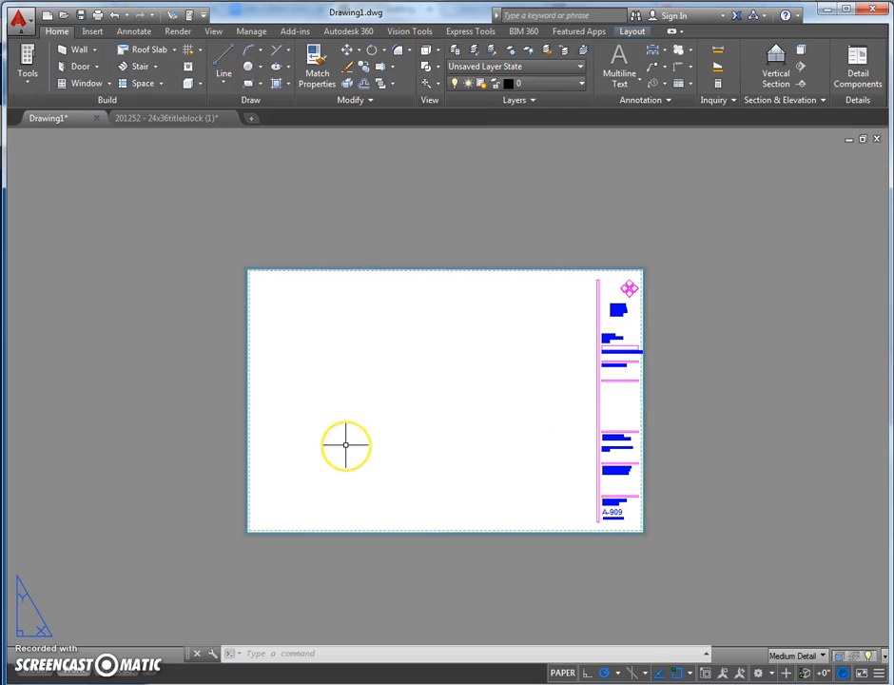
Create a rectangular viewport with MVIEW in the sheet's empty drawing area beside the title block.
{"action": "type", "text": "MVIEW"}
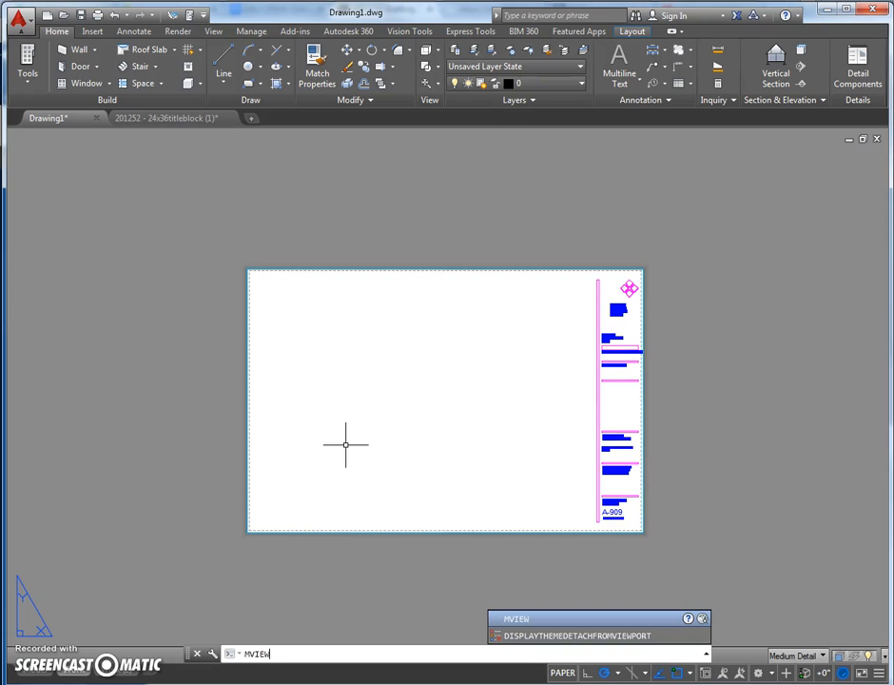
{"action": "key", "text": "Return"}
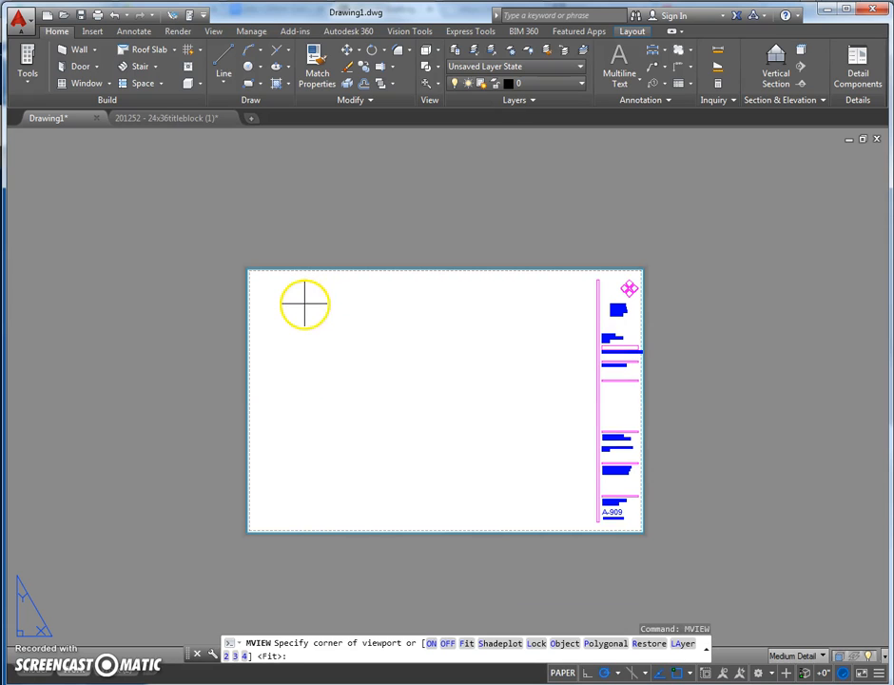
{"action": "left_click", "coordinate": [305, 303]}
{"action": "left_click", "coordinate": [540, 497]}
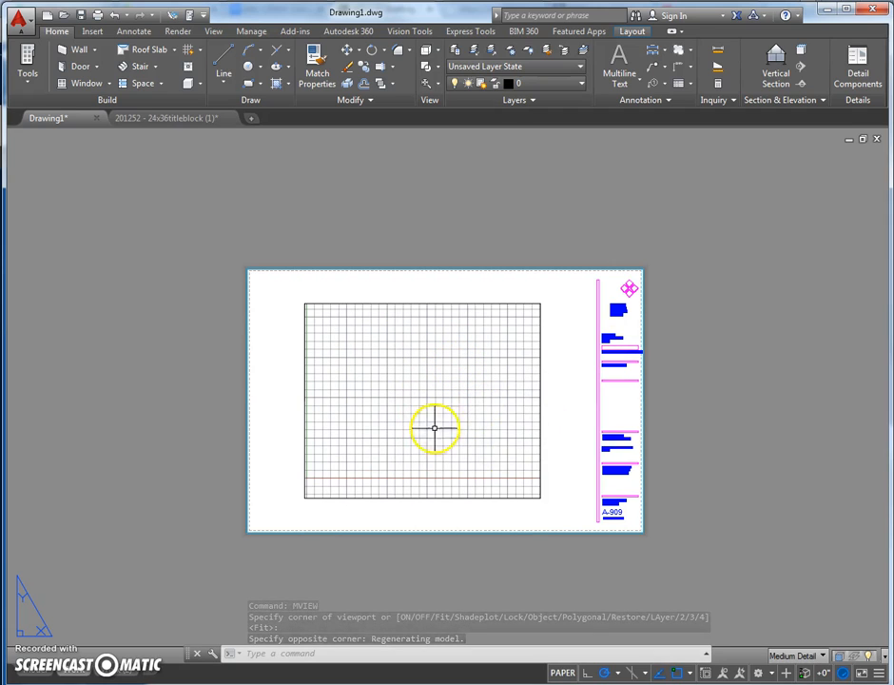
Set the new viewport's scale to 1/4" = 1'-0".
{"action": "mouse_move", "coordinate": [540, 394]}
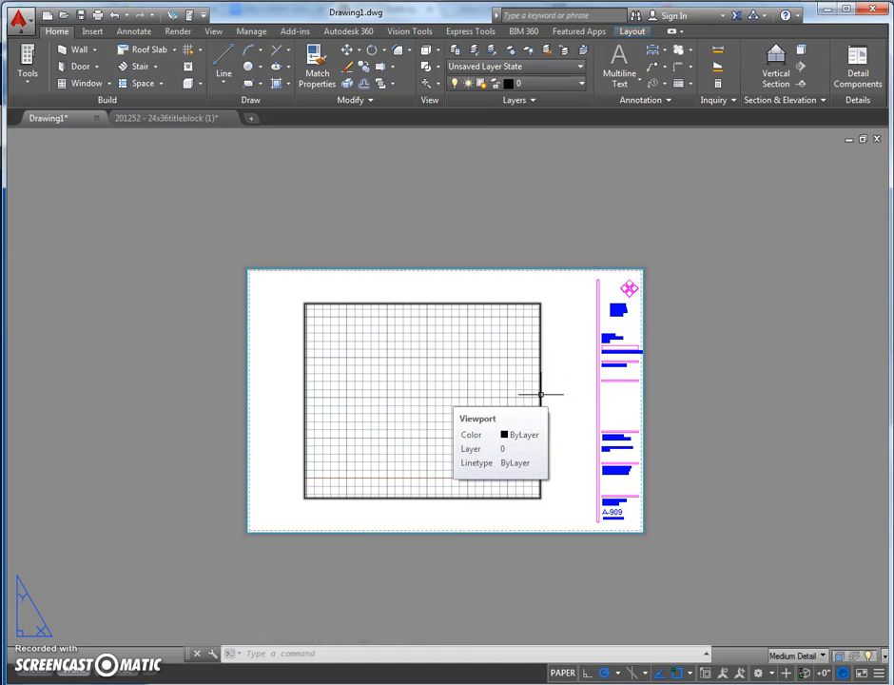
{"action": "left_click", "coordinate": [541, 394]}
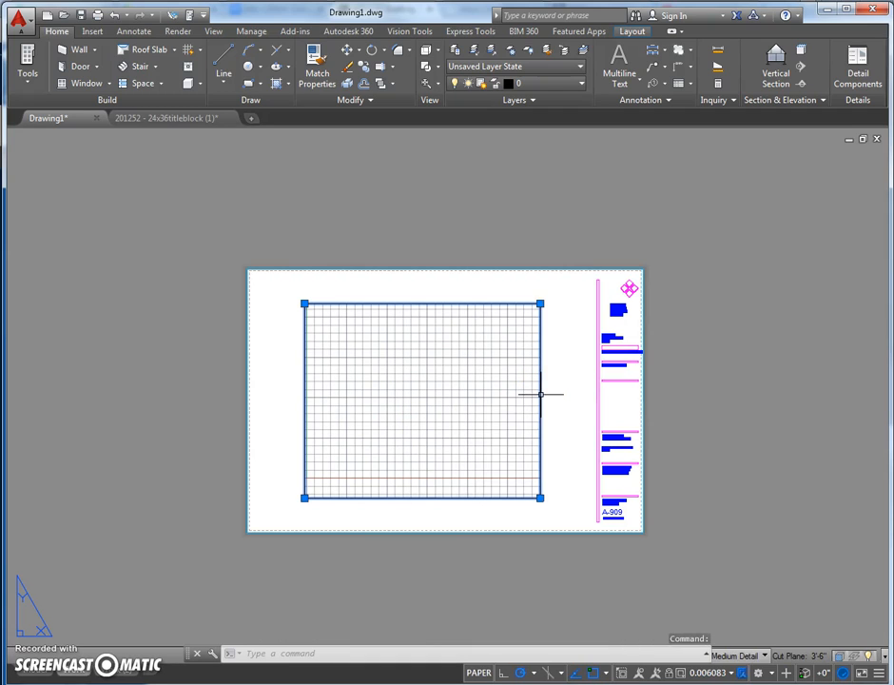
{"action": "left_click", "coordinate": [730, 672]}
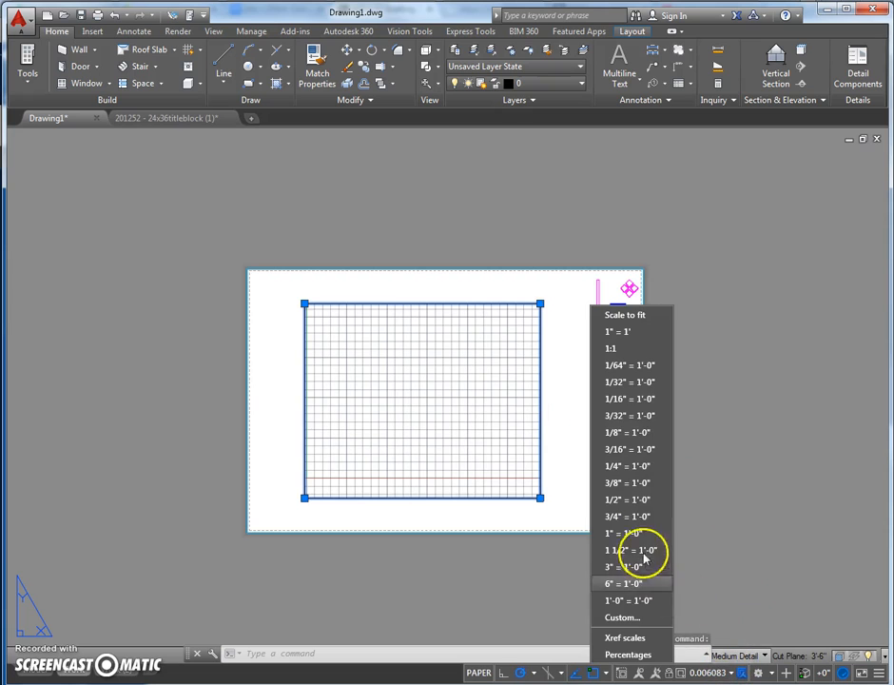
{"action": "left_click", "coordinate": [631, 467]}
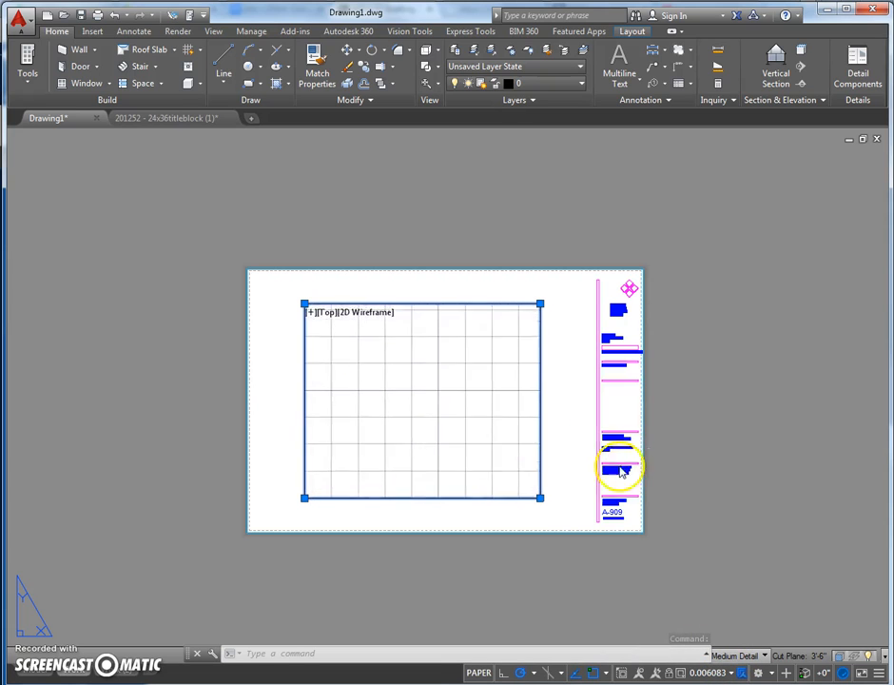